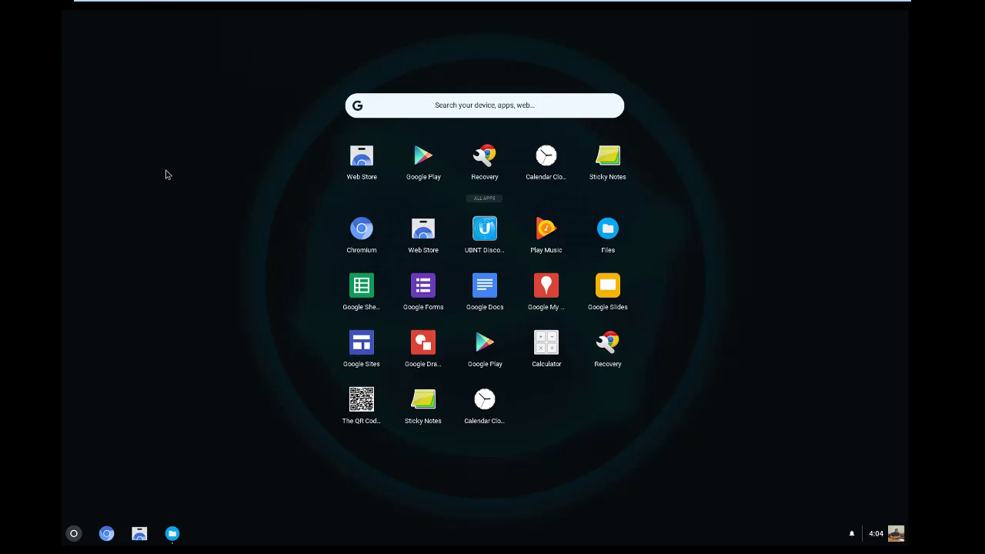
Step: Examine the full list of installed apps in the launcher and return to the desktop
click(179, 226)
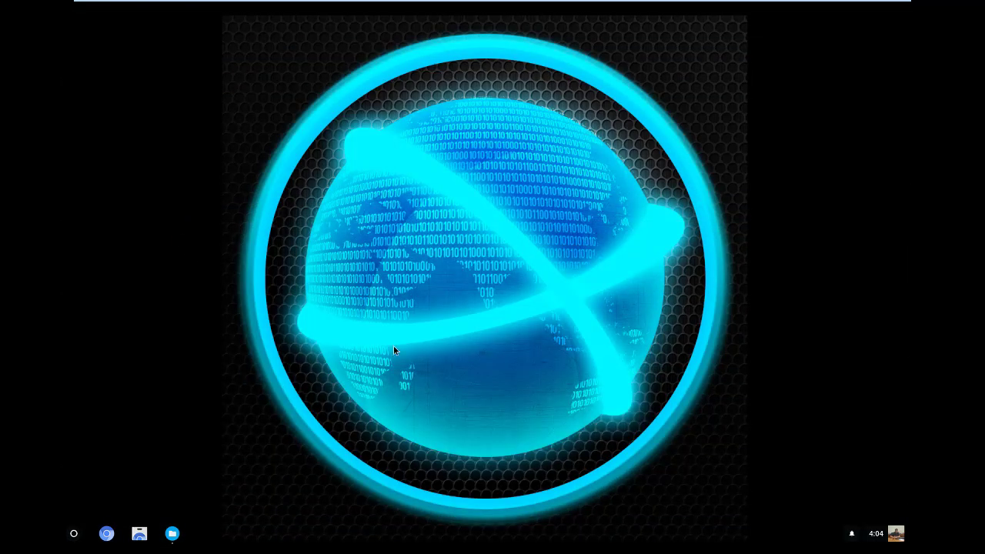
click(74, 533)
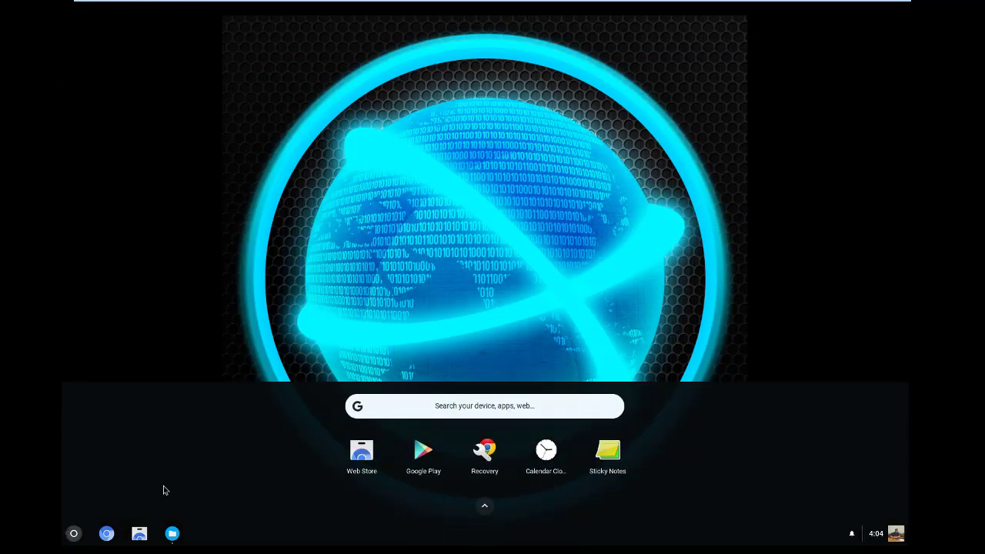
click(501, 506)
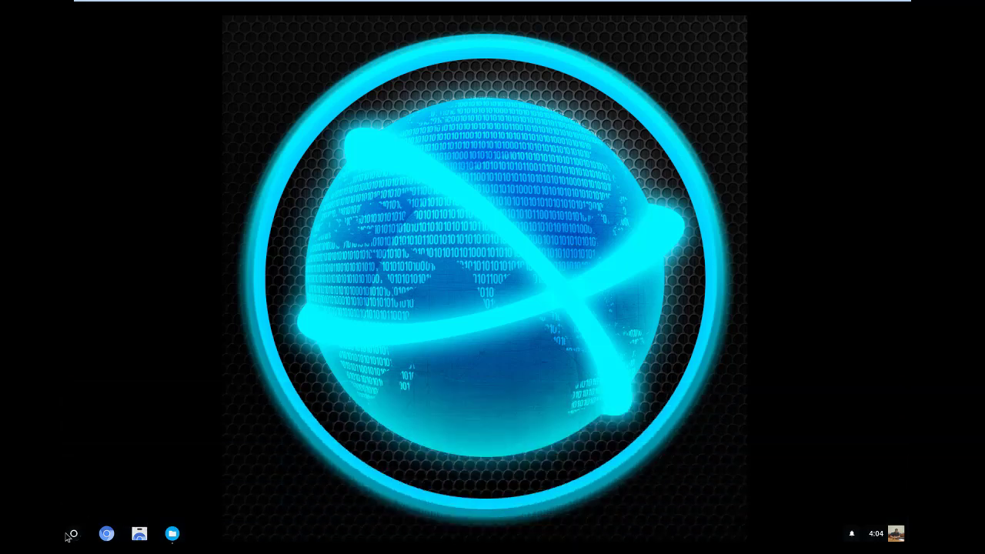
click(69, 536)
click(488, 508)
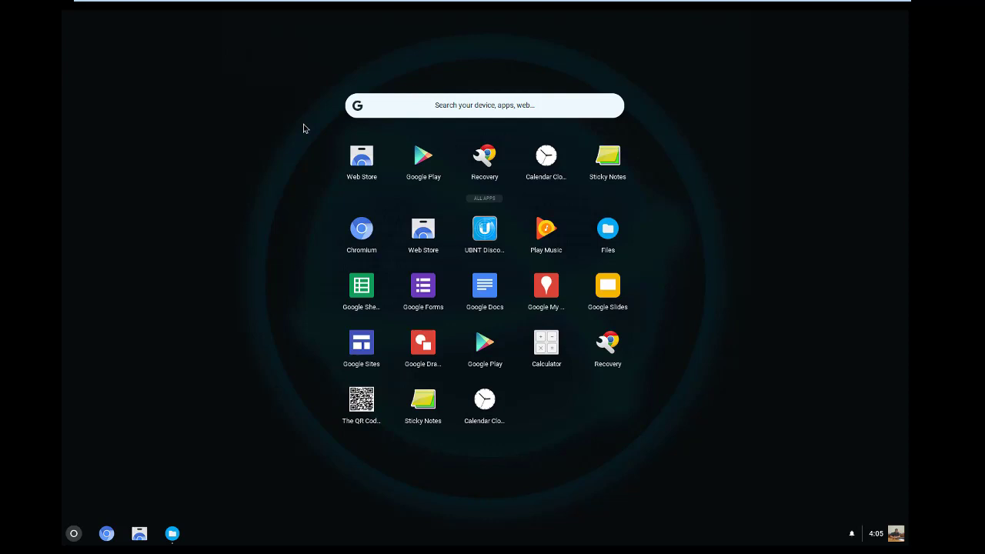
click(269, 158)
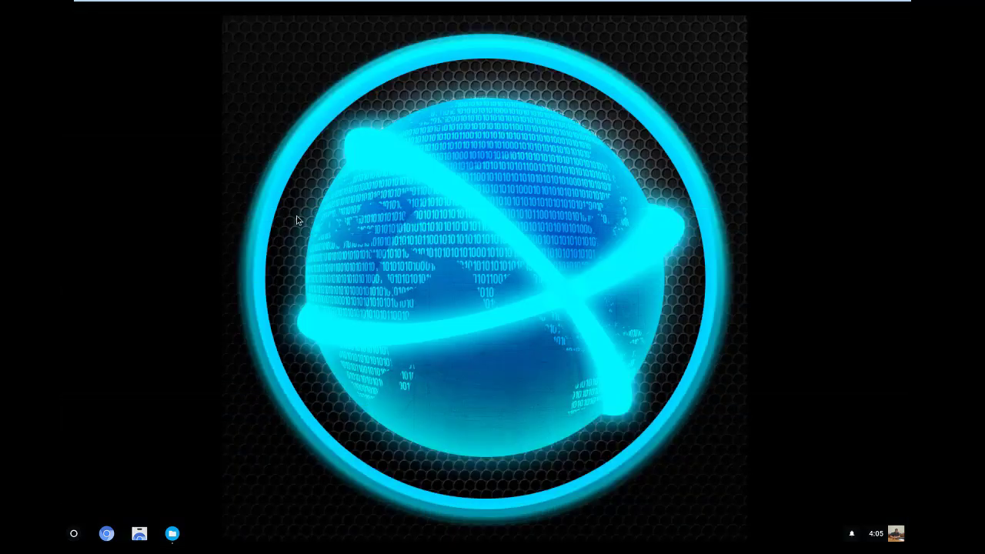
click(74, 533)
click(487, 505)
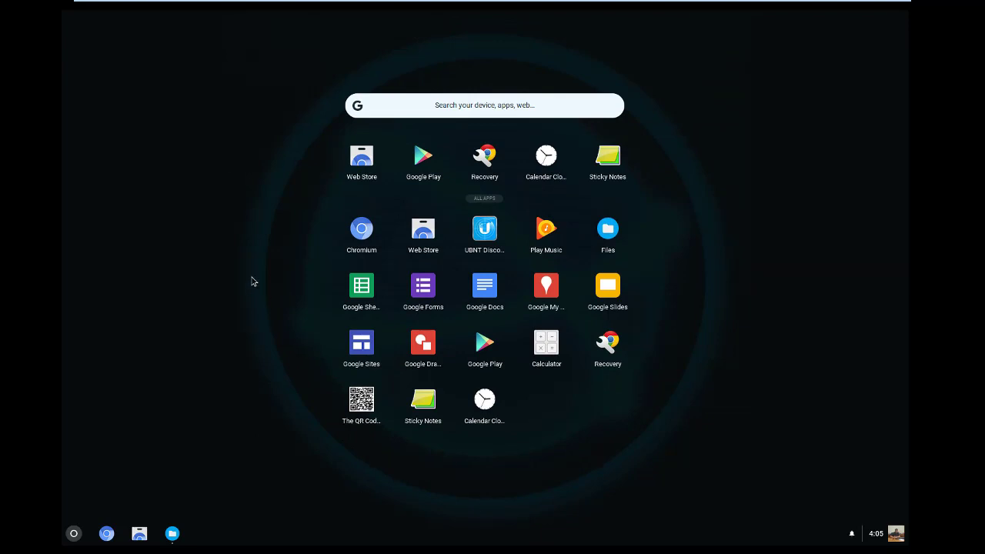
click(253, 282)
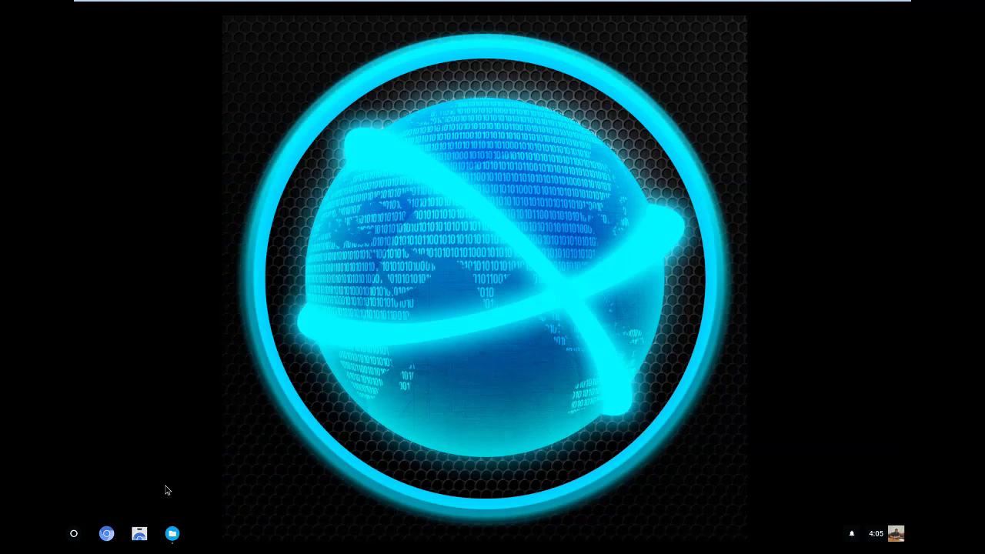
click(74, 534)
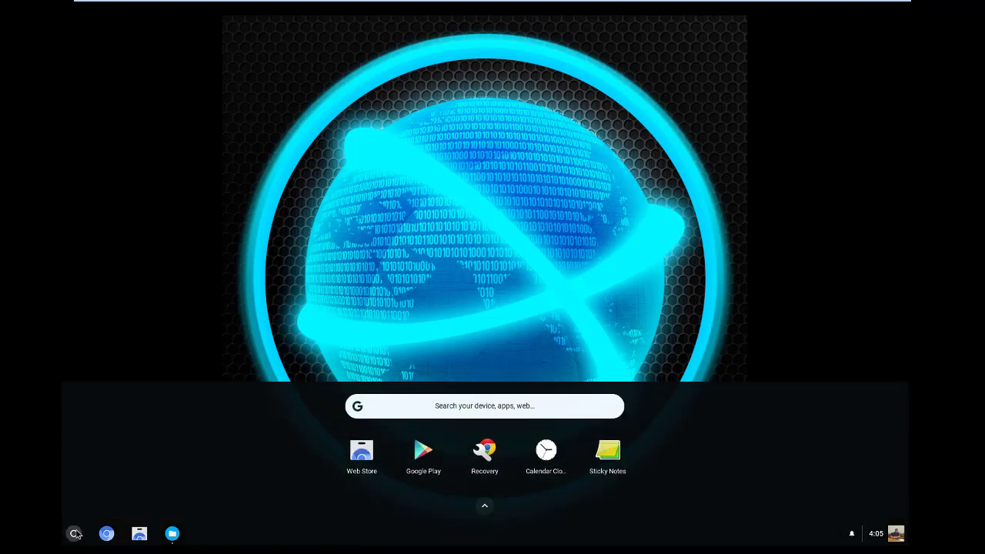
click(480, 505)
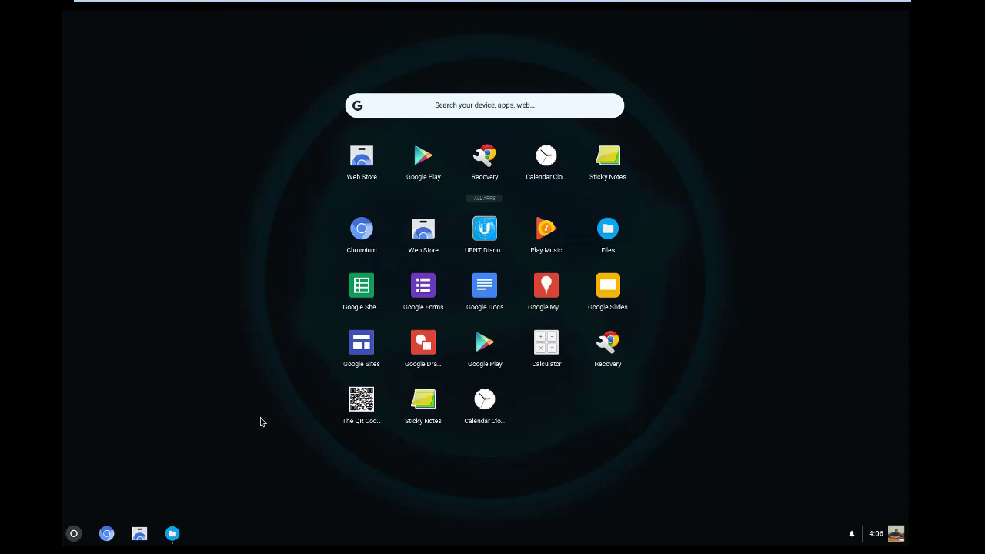
click(178, 479)
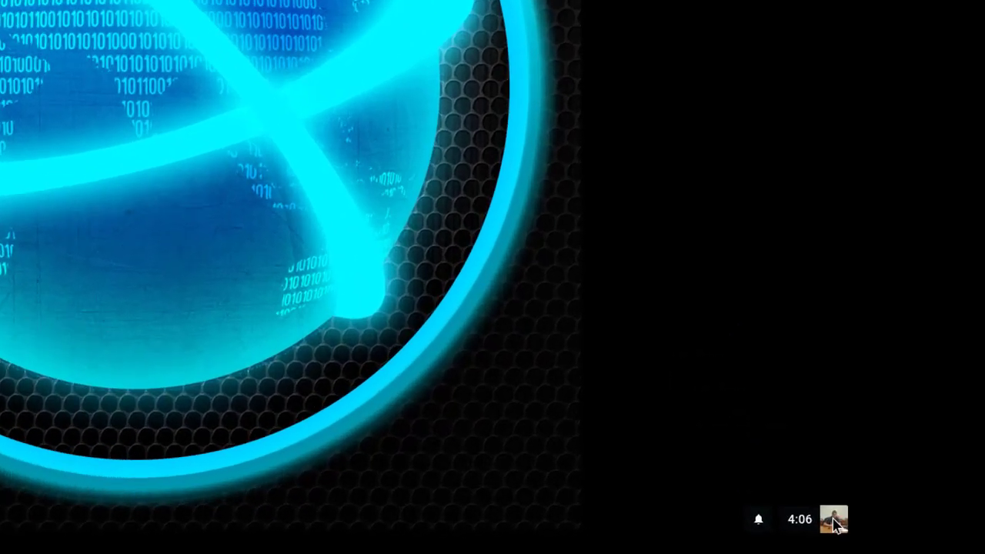
Step: Open the system settings, look through the basic and Advanced sections, and view the Displays settings under Device
click(893, 536)
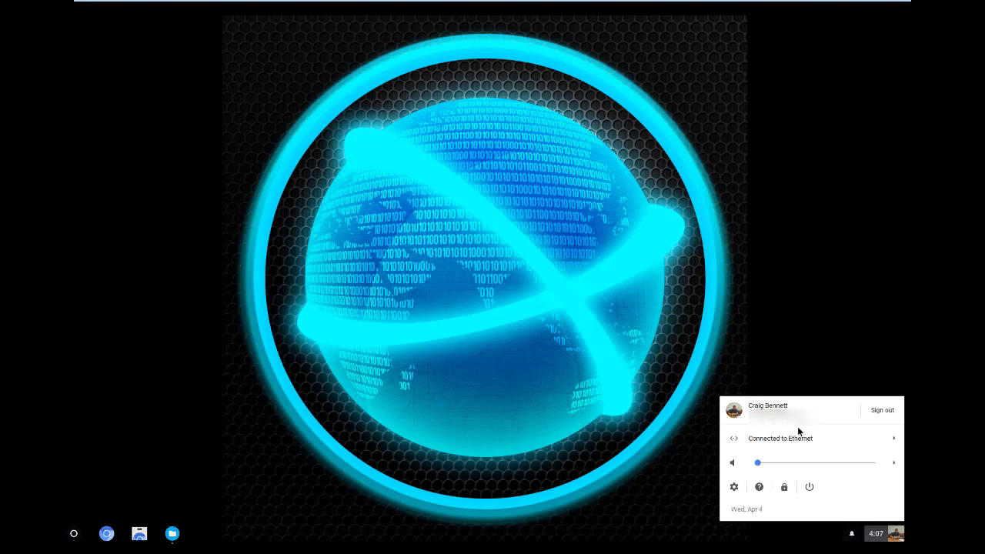
click(734, 491)
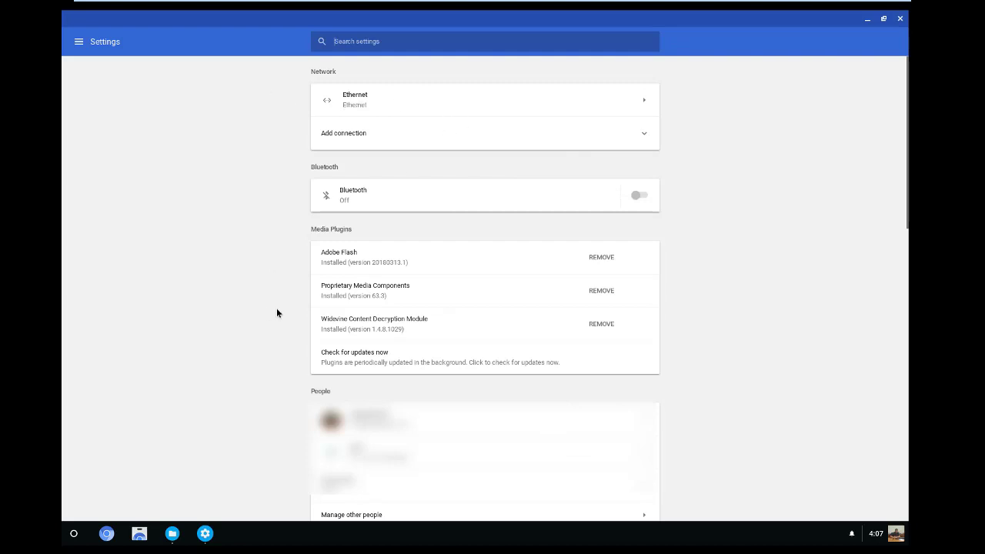
click(79, 42)
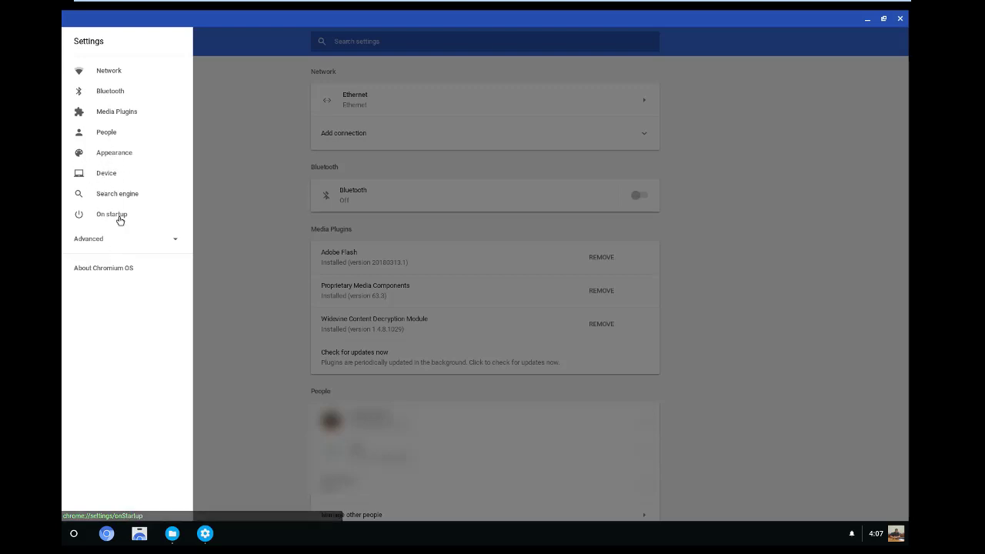
click(137, 243)
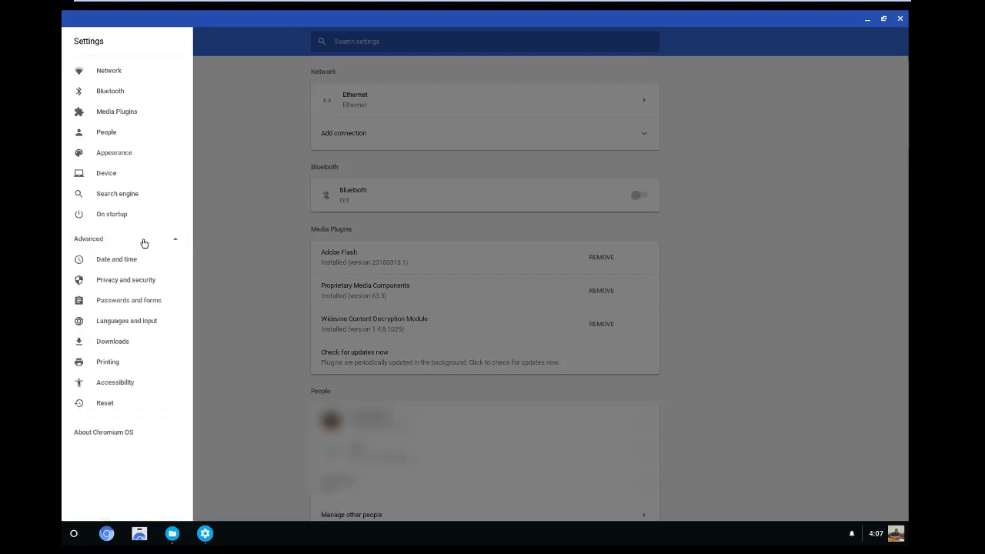
click(144, 244)
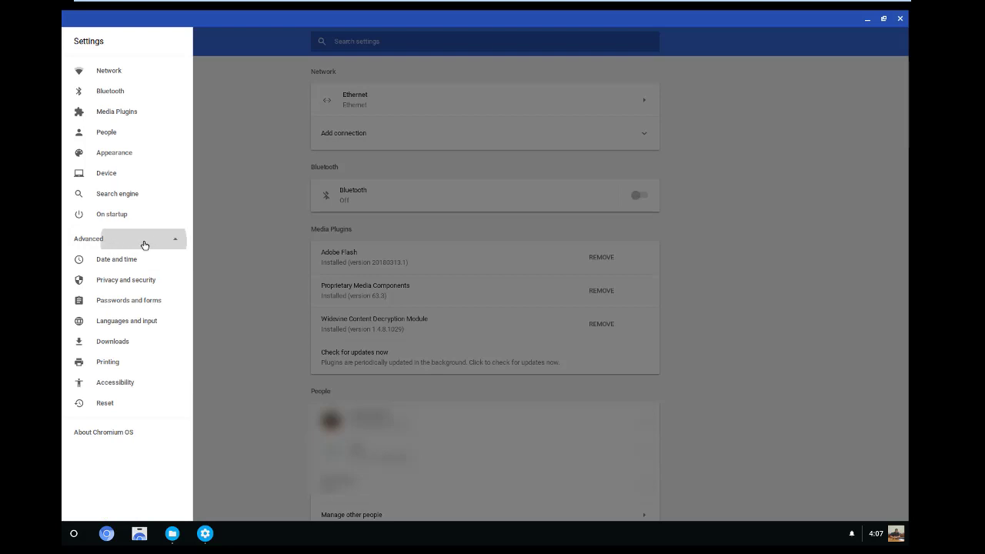
click(108, 174)
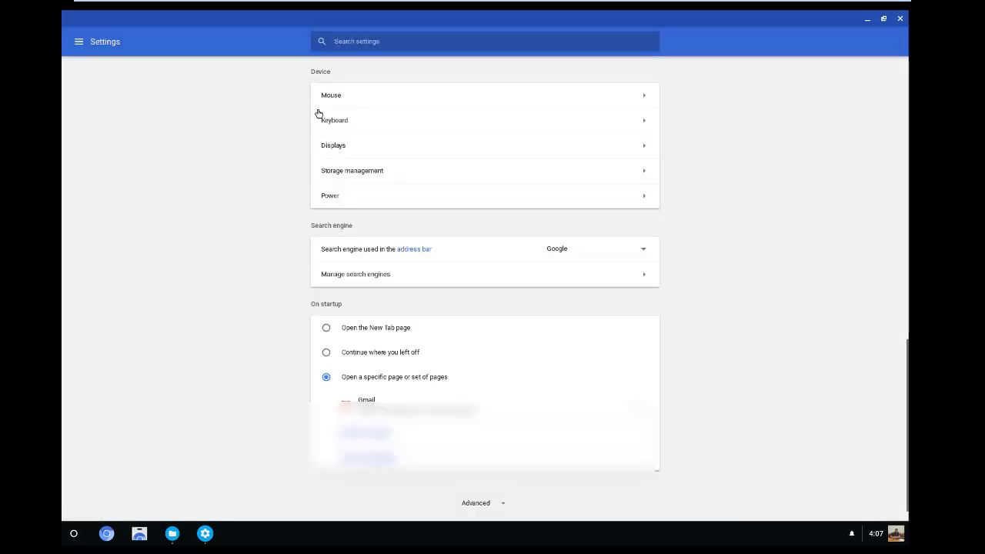
click(383, 151)
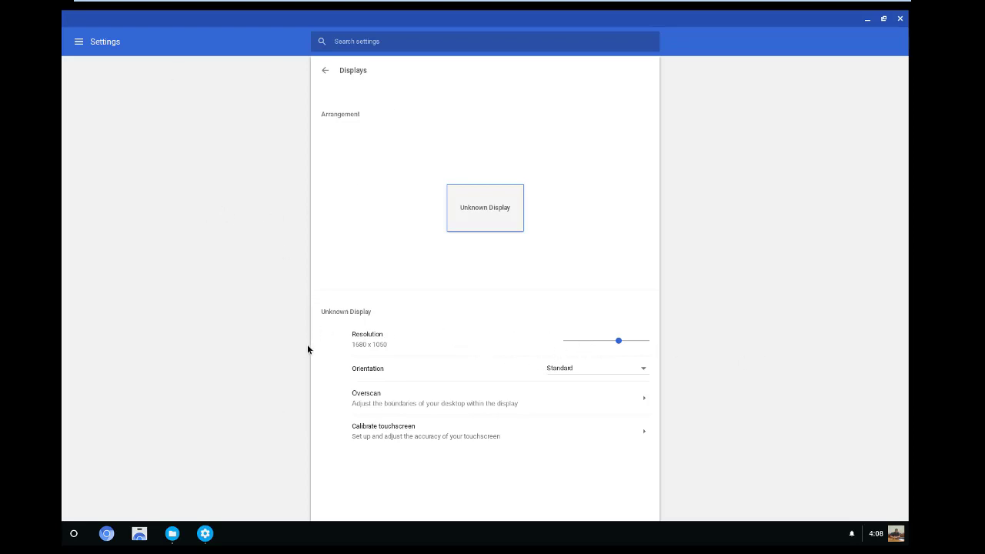
Step: Check for system updates on the About Chromium OS page and close the settings
click(80, 43)
click(128, 239)
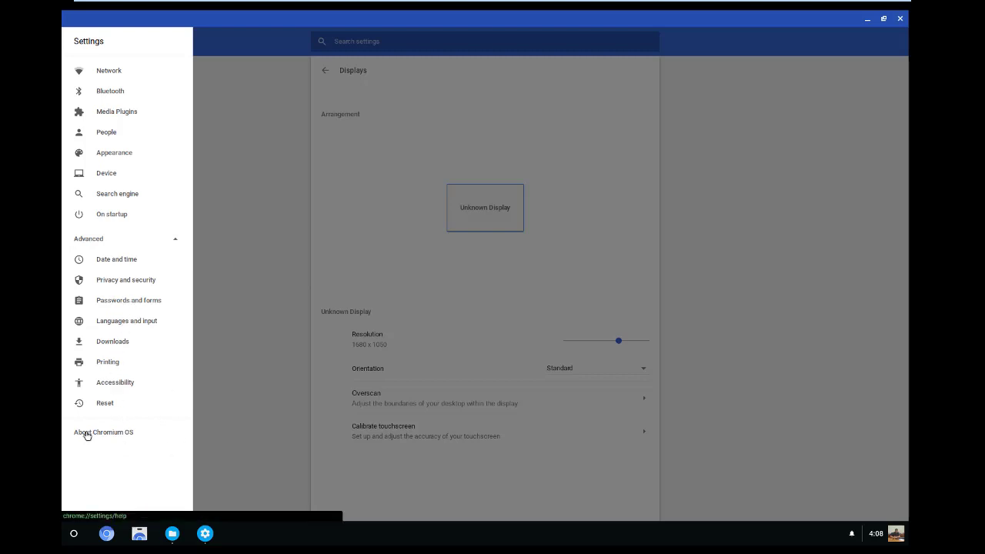
click(110, 437)
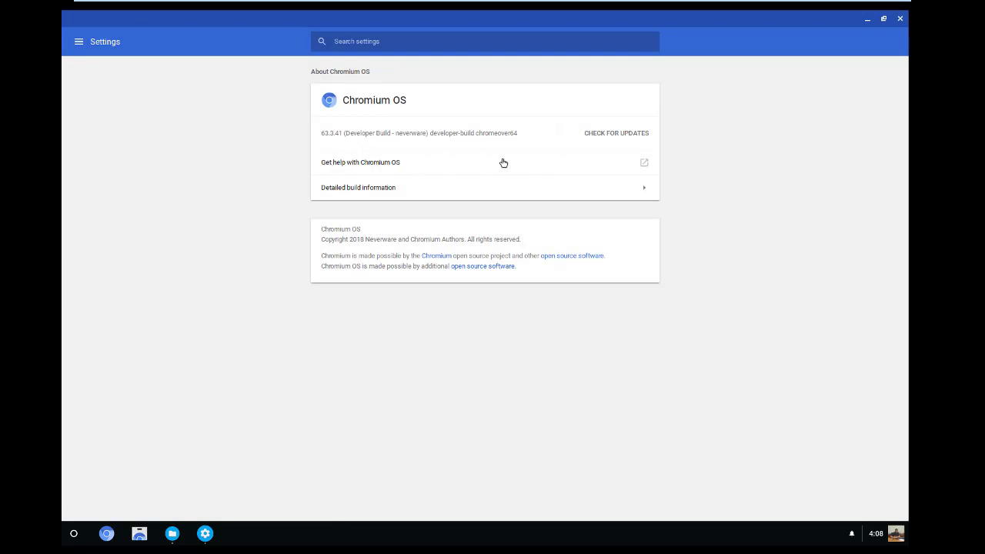
click(629, 134)
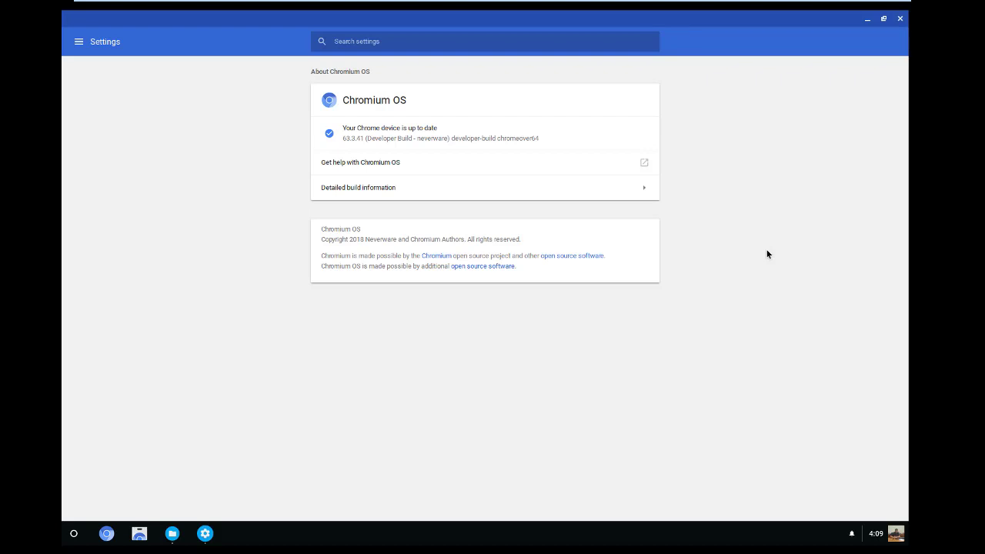
click(901, 19)
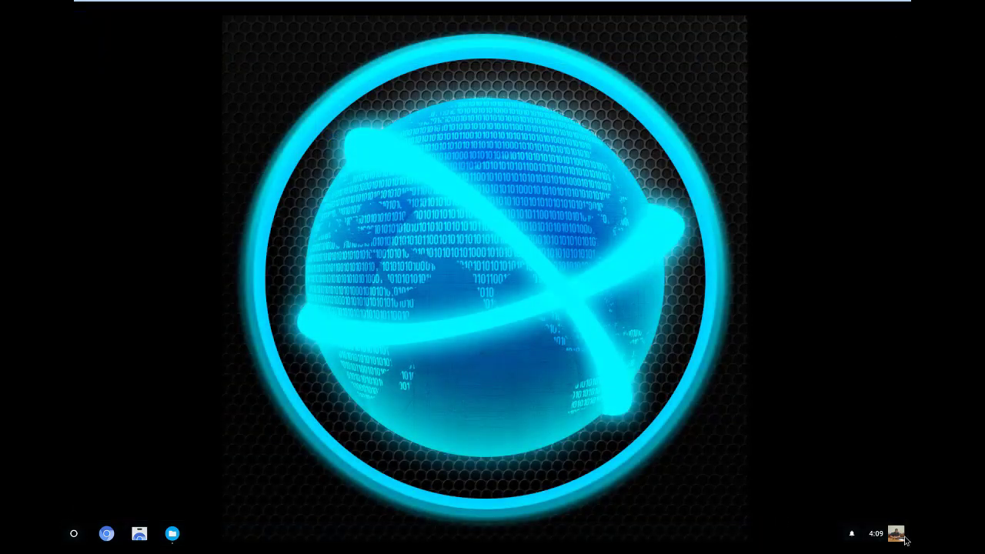
Step: Open the Chrome Web Store and filter the Apps category to the Chrome Apps type
click(141, 532)
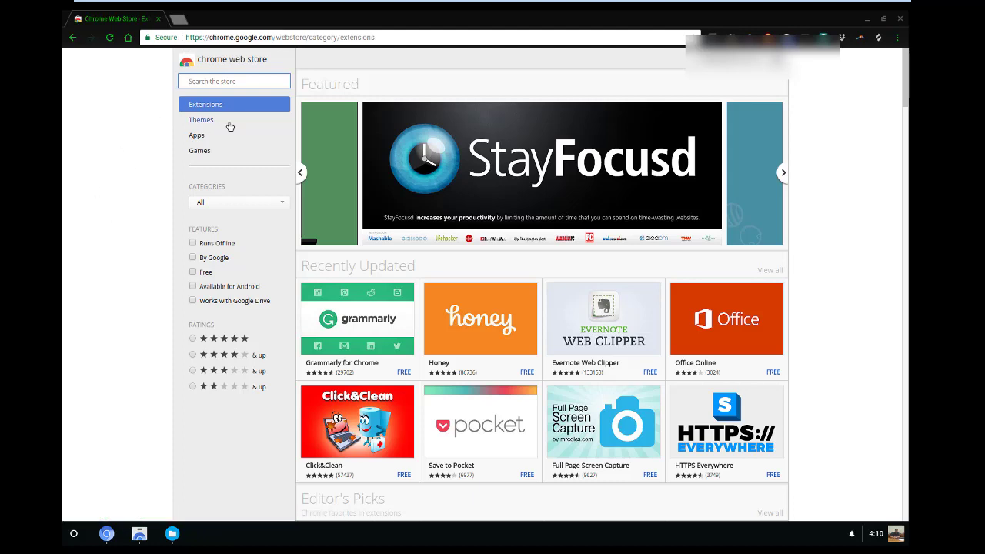
click(204, 137)
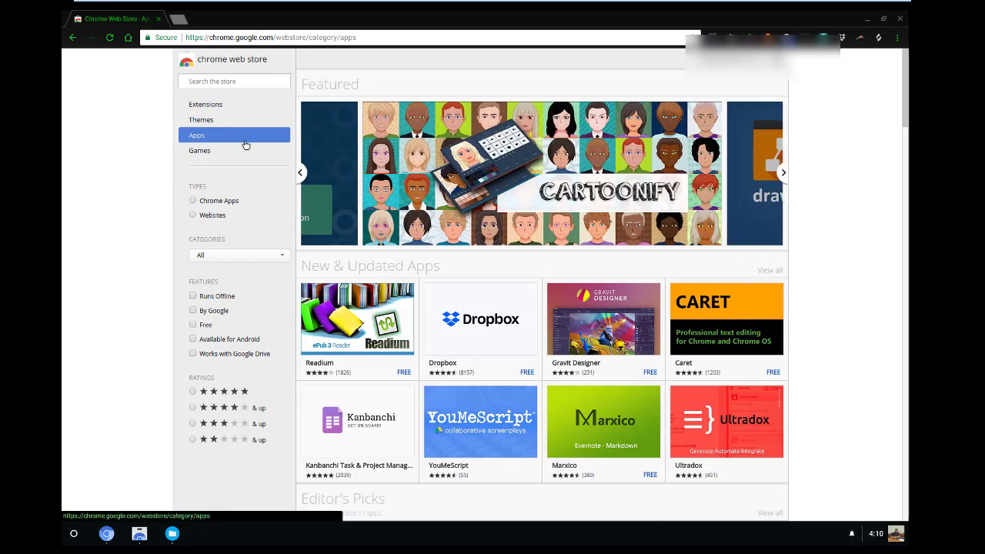
click(193, 200)
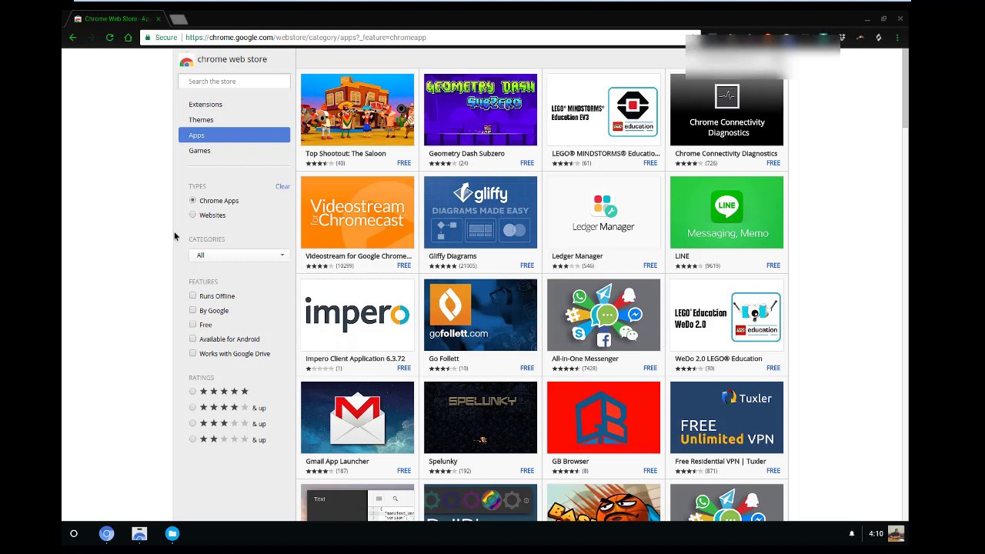
Step: View the Chrome Apps filtered by By Google, and separately by Runs Offline, clearing each filter, and close the store
click(208, 314)
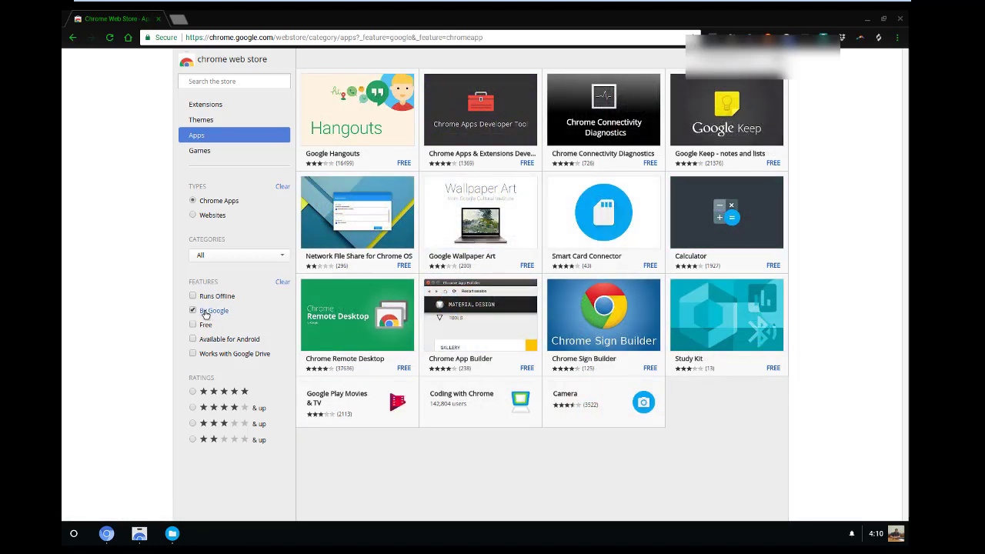
click(208, 312)
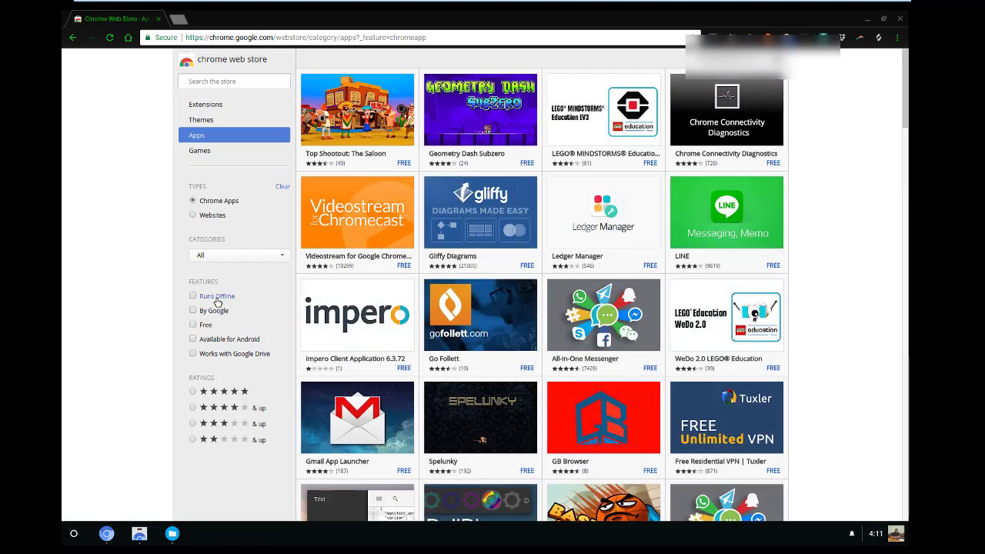
click(217, 299)
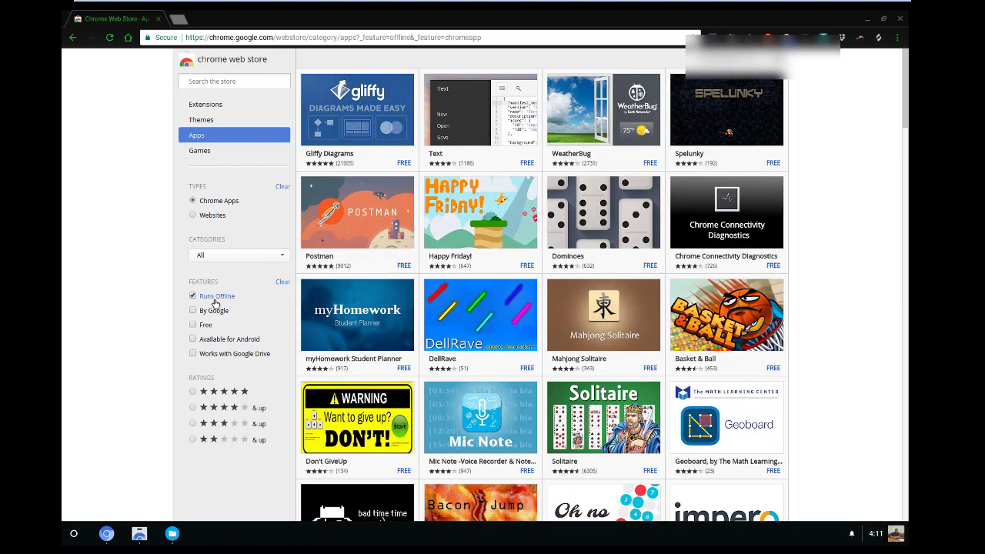
click(215, 301)
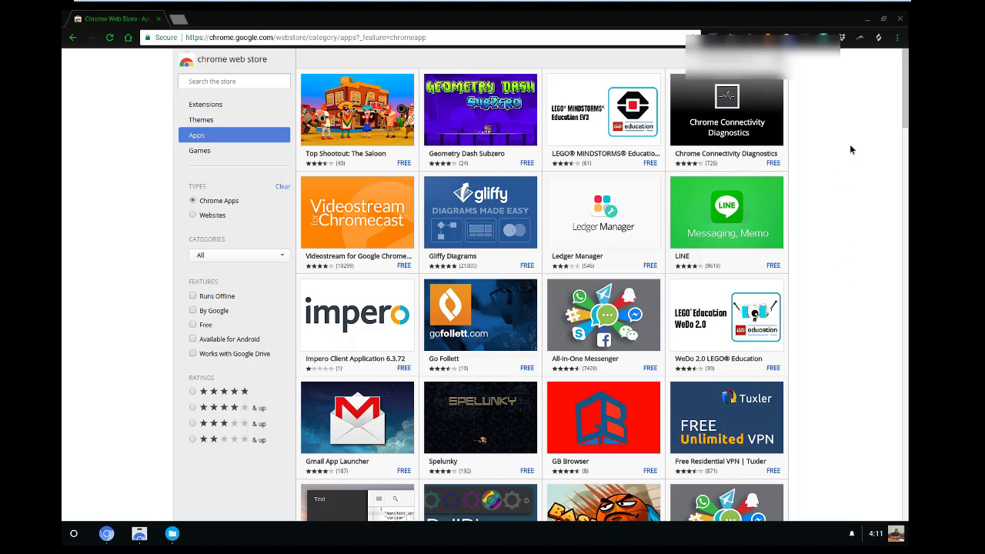
click(899, 18)
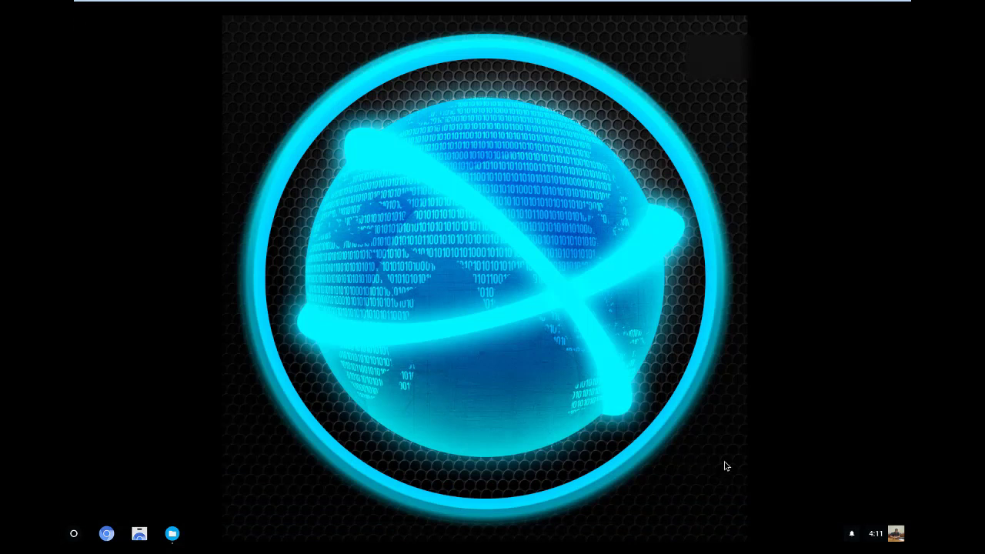
Step: Open the file manager, view the My Drive, Offline and Downloads locations, and close it
click(171, 532)
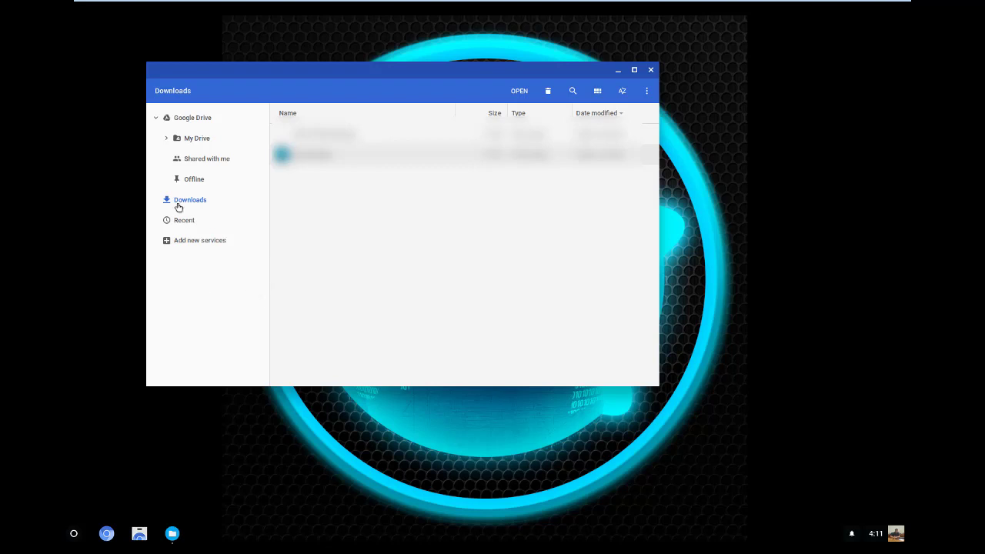
click(179, 138)
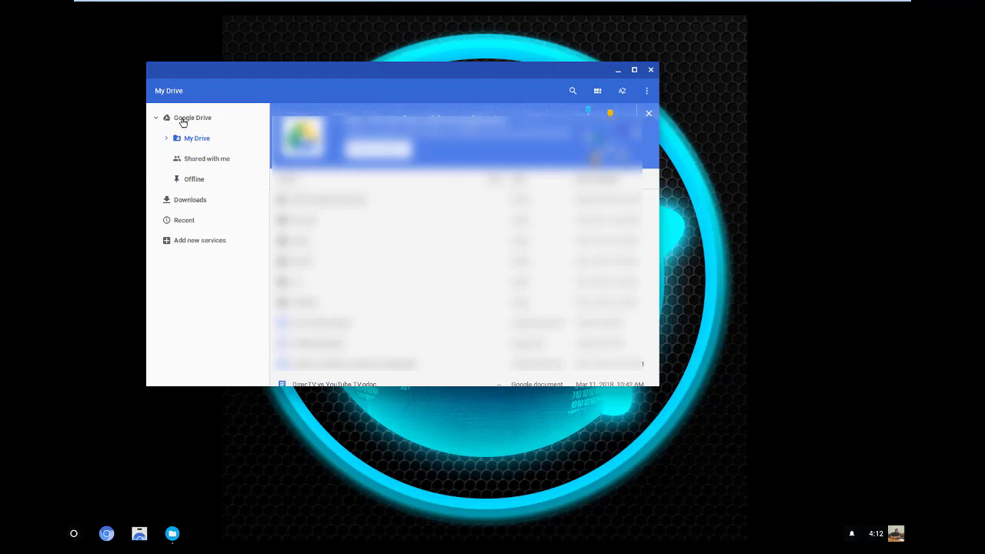
click(170, 200)
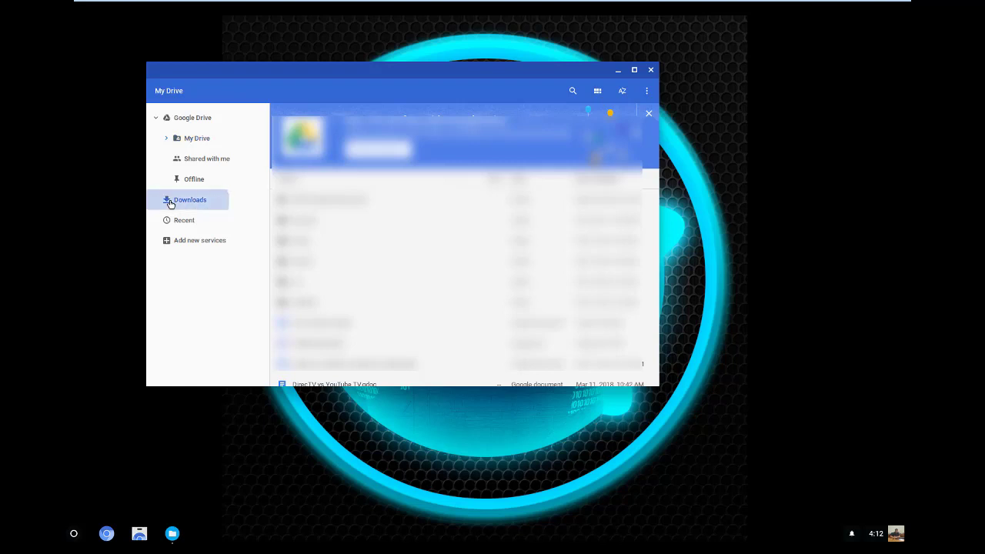
click(193, 181)
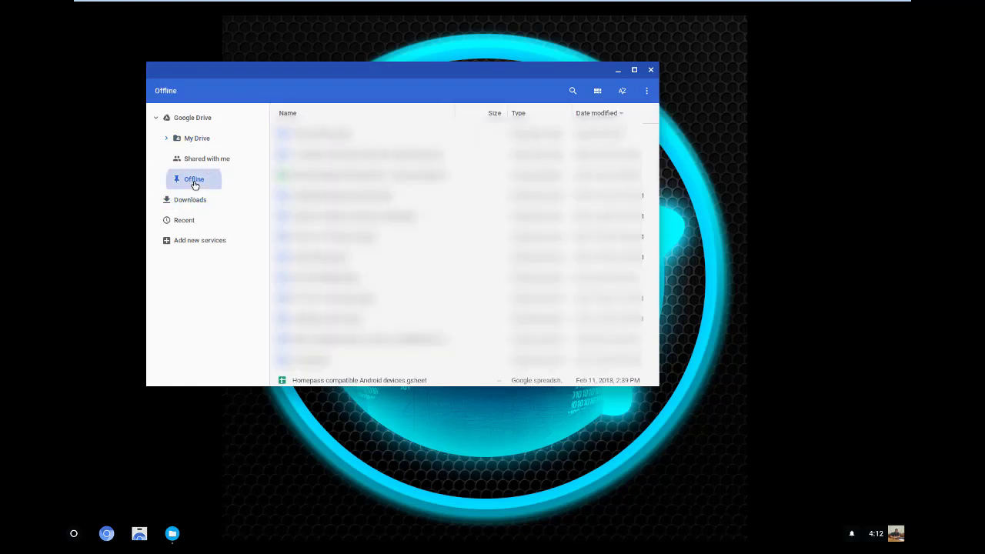
click(186, 209)
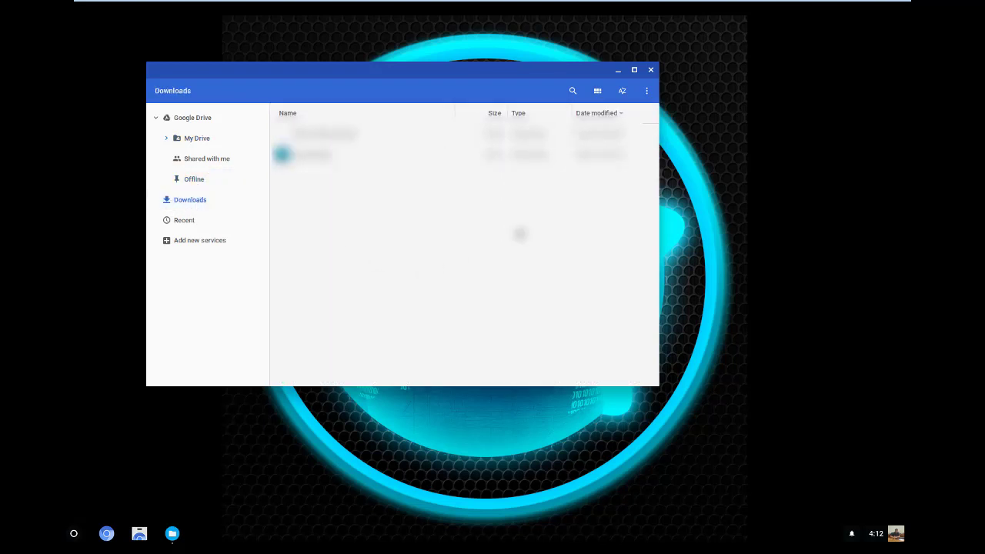
click(651, 69)
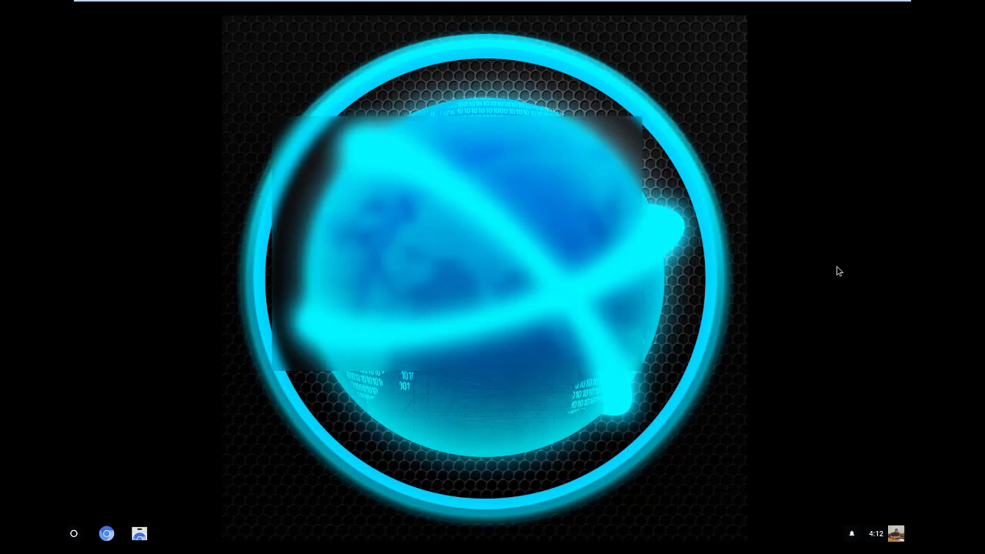
Step: Check the system notifications and dismiss the notification area
click(852, 533)
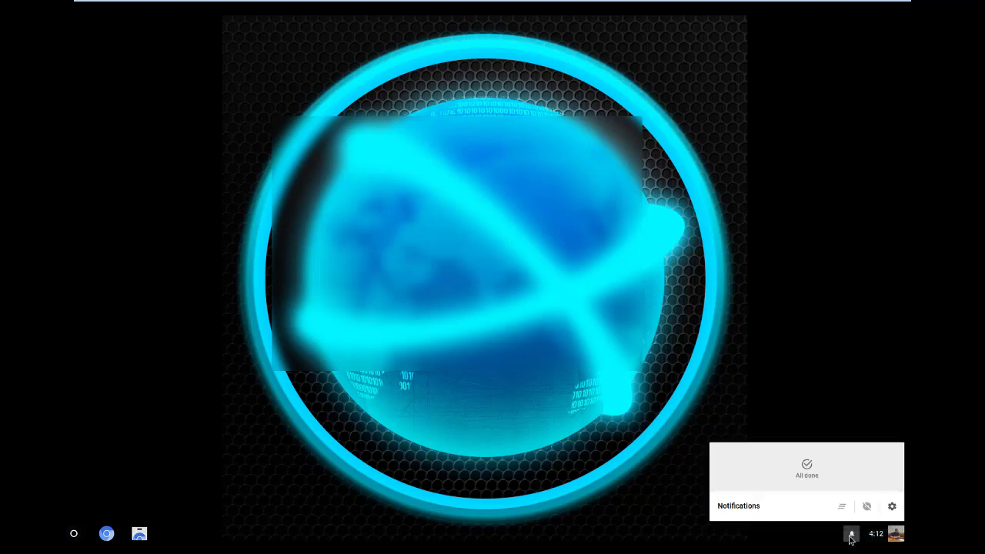
click(791, 310)
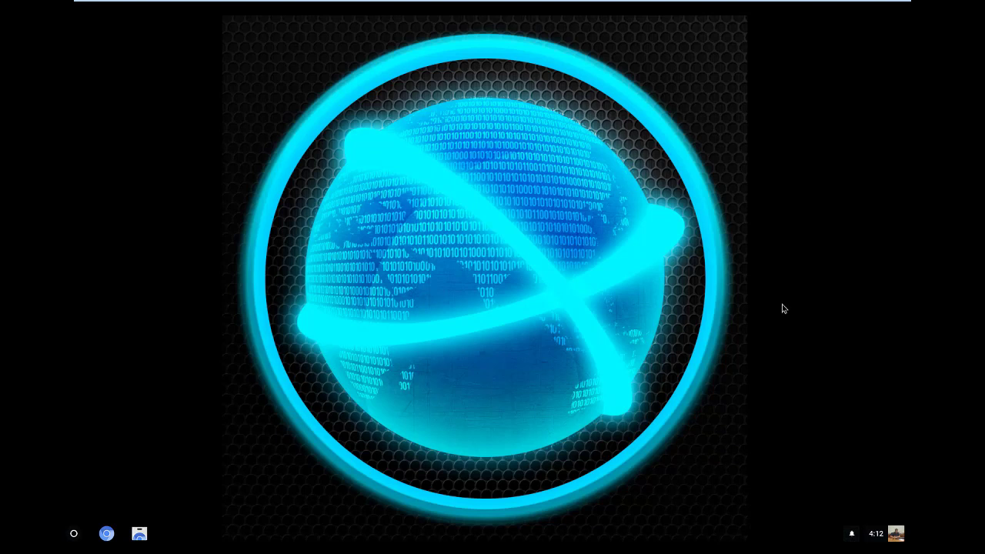